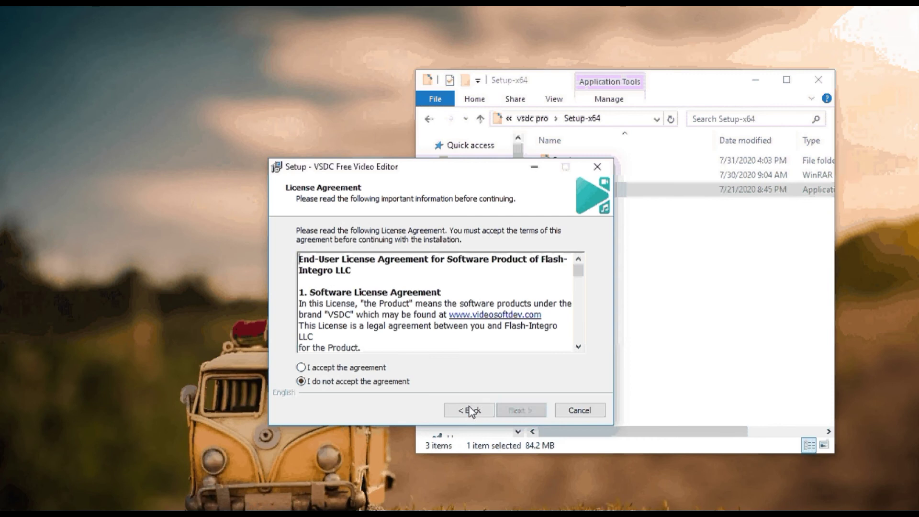
Accept the license agreement and install VSDC Free Video Editor with the default folder C:\Program Files\FlashIntegro and the default additional tasks
left_click(346, 367)
left_click(512, 413)
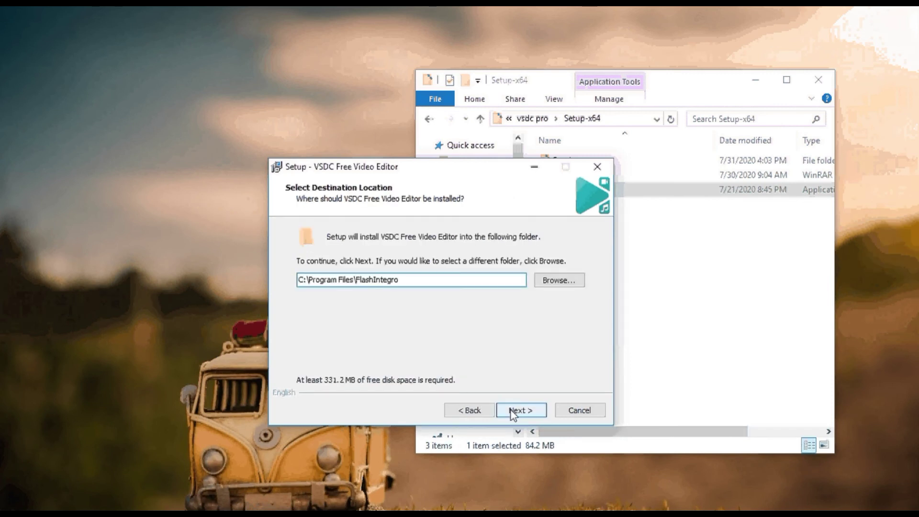
left_click(512, 412)
left_click(512, 413)
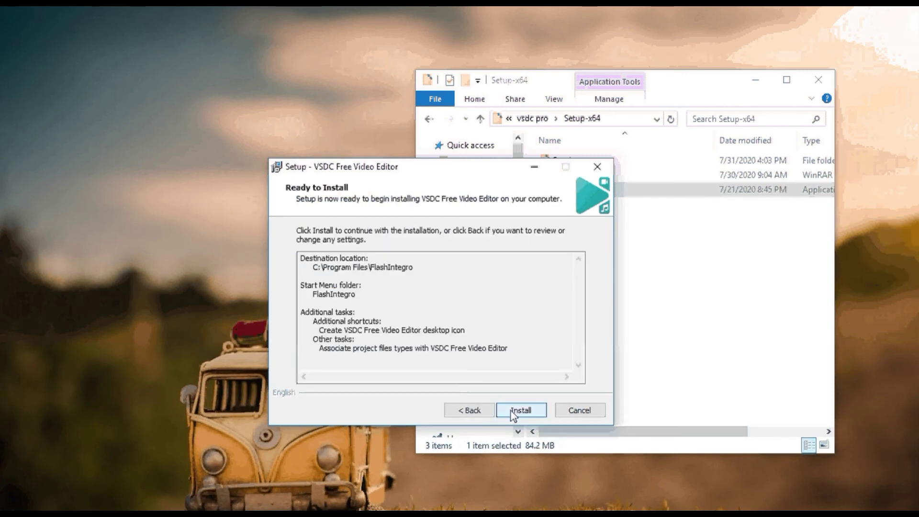
left_click(512, 413)
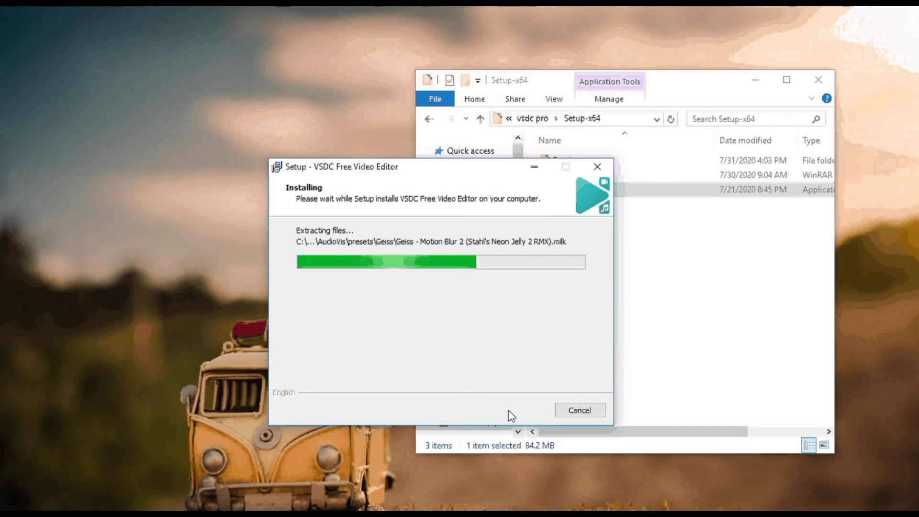
Open the Patch folder inside Setup-x64 and move the file window and the setup window apart
left_click_drag(656, 89, 740, 71)
left_click_drag(494, 137, 651, 137)
double_click(798, 143)
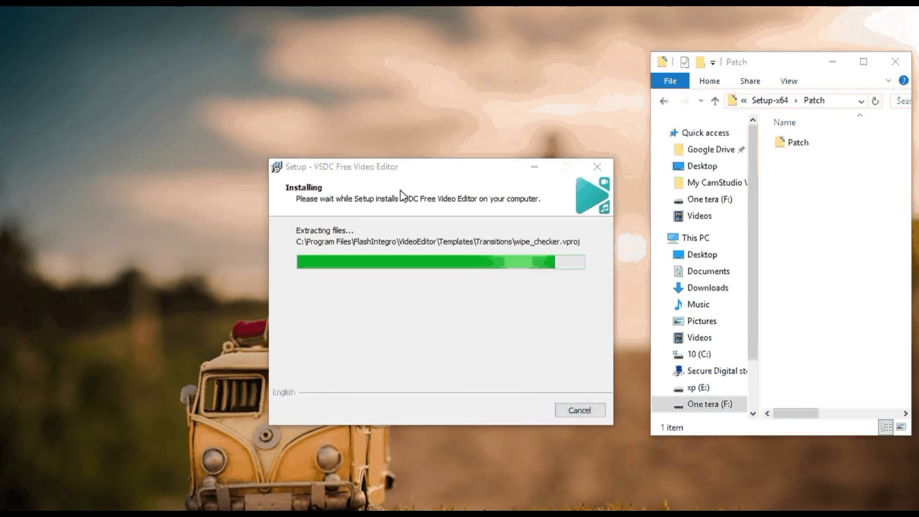
left_click_drag(401, 167, 365, 143)
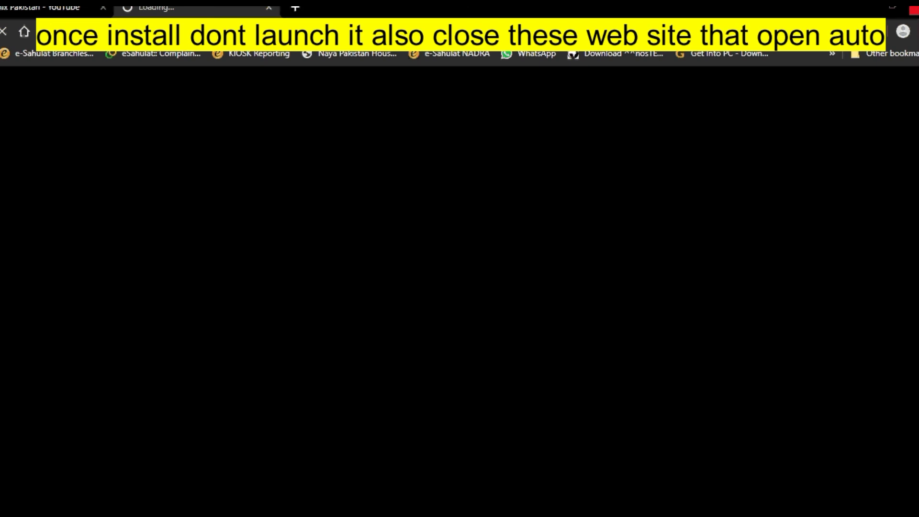
Close the automatically opened web page and finish the VSDC setup without launching the editor
left_click(914, 10)
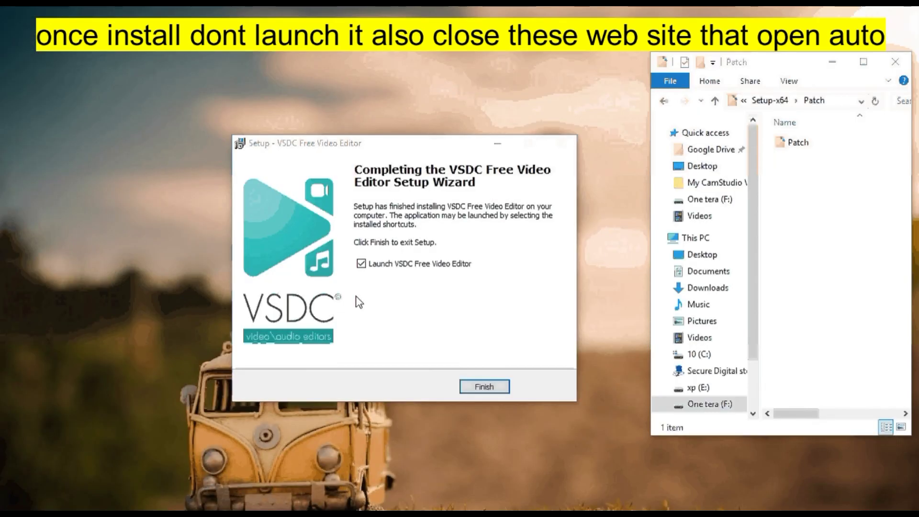
left_click(361, 263)
left_click(489, 386)
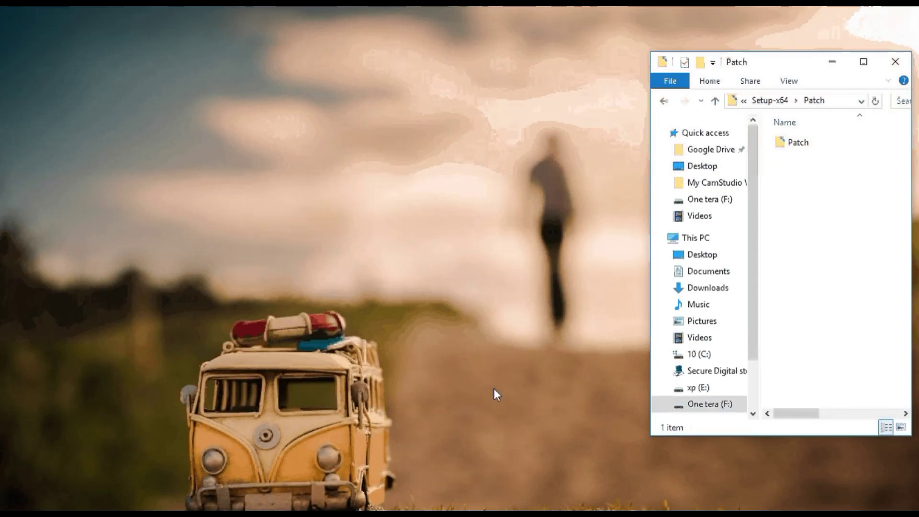
Return from the nested Patch folders to the Setup-x64 folder and extract the Patch.rar archive
double_click(811, 150)
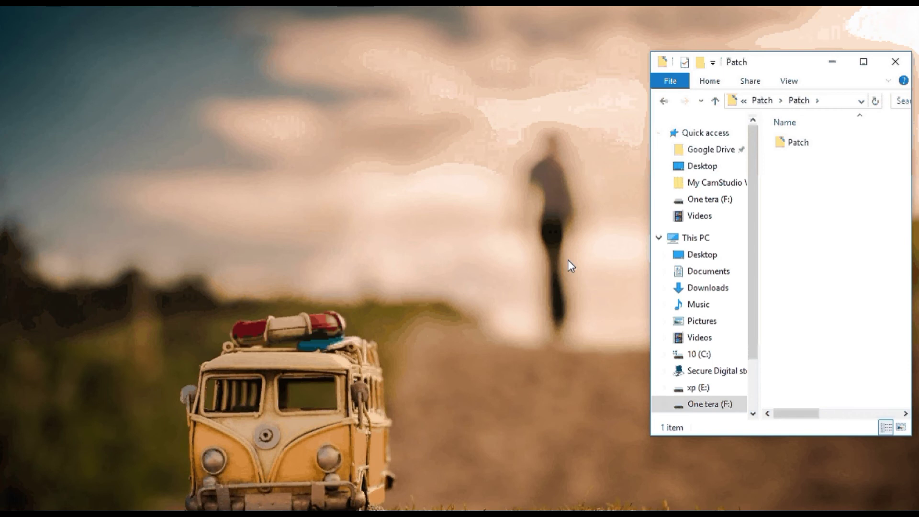
double_click(795, 143)
left_click(716, 102)
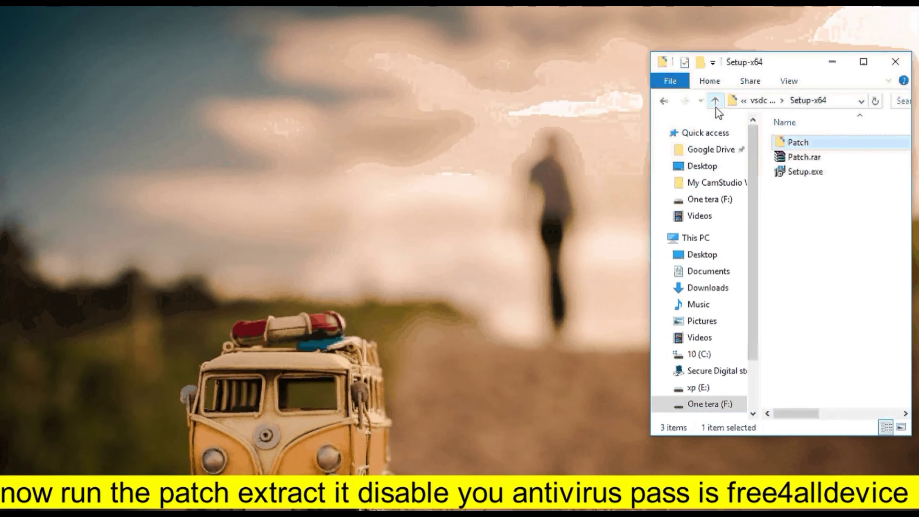
right_click(802, 158)
left_click(802, 226)
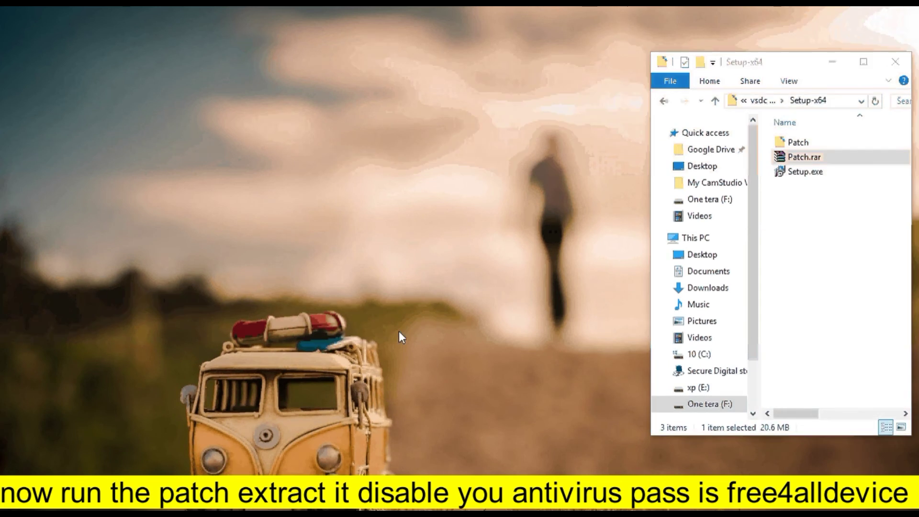
Open the innermost Patch folder and try to run Patch.exe
double_click(799, 143)
double_click(798, 143)
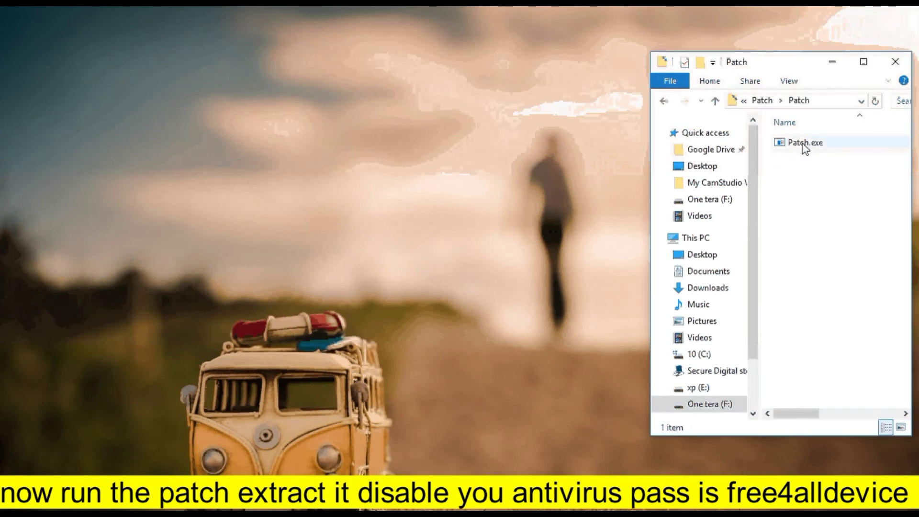
left_click(805, 146)
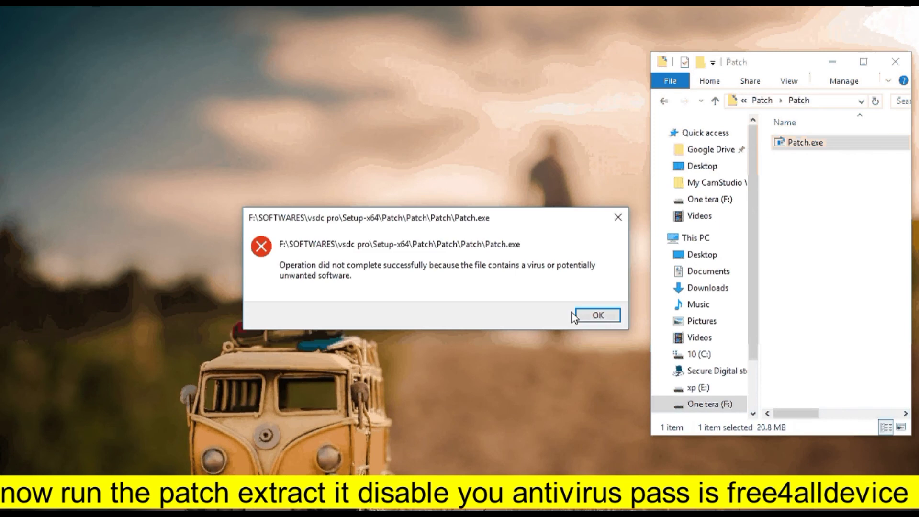
left_click(594, 315)
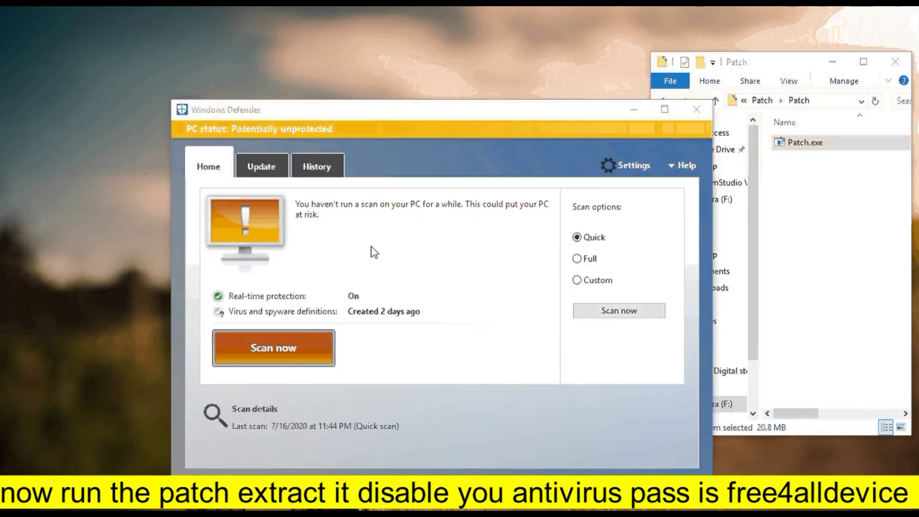
Review the quarantined, allowed and all detected items in the Windows Defender history
left_click(319, 168)
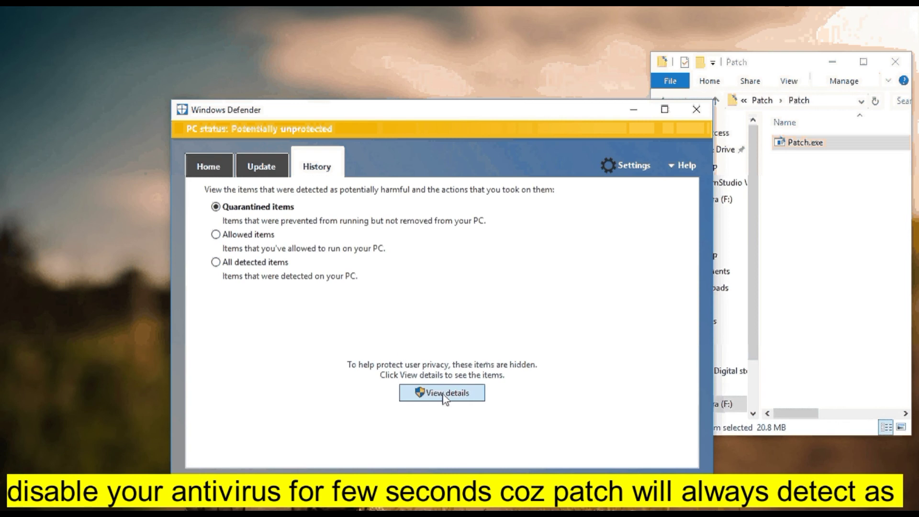
left_click(412, 394)
left_click(264, 236)
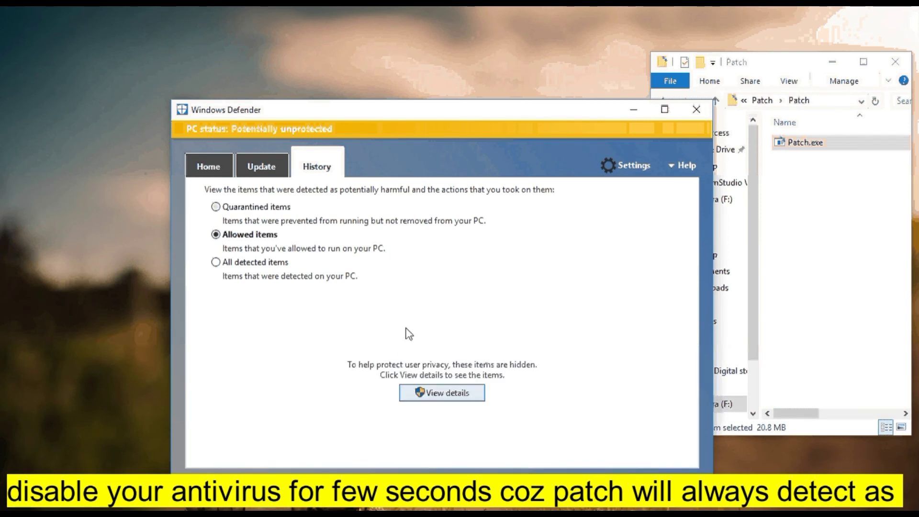
left_click(279, 267)
left_click(441, 394)
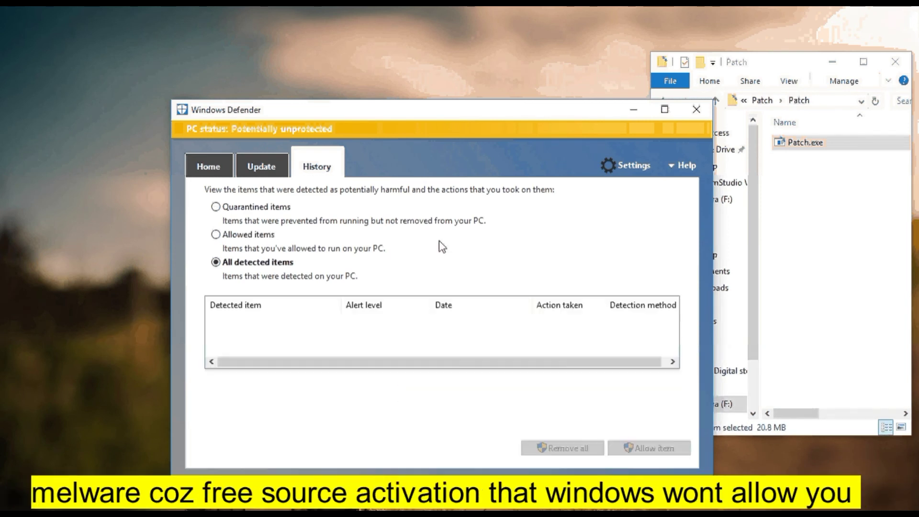
left_click_drag(479, 114, 383, 69)
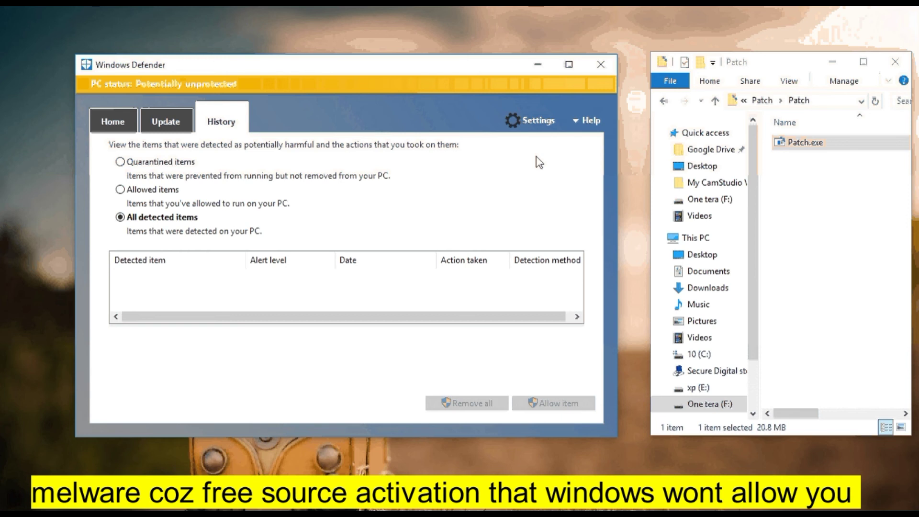
Try to run Patch.exe as administrator
left_click(813, 144)
right_click(813, 146)
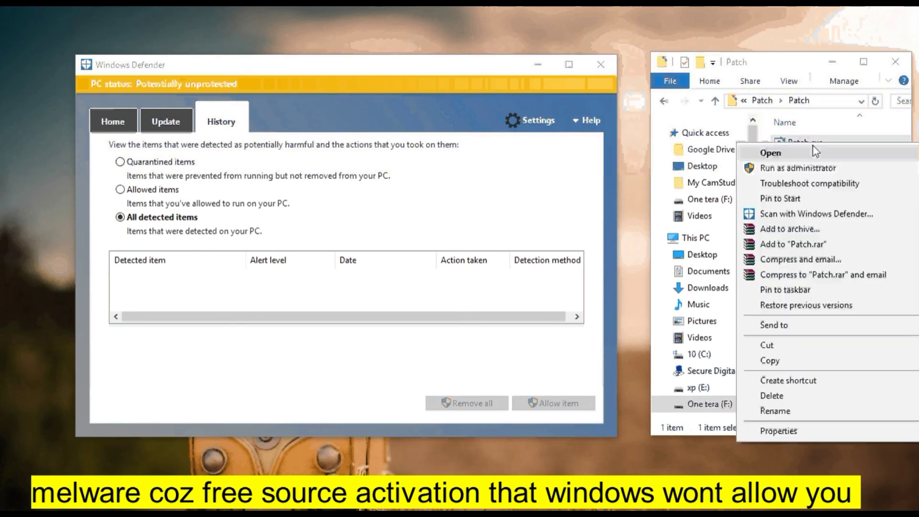
left_click(798, 170)
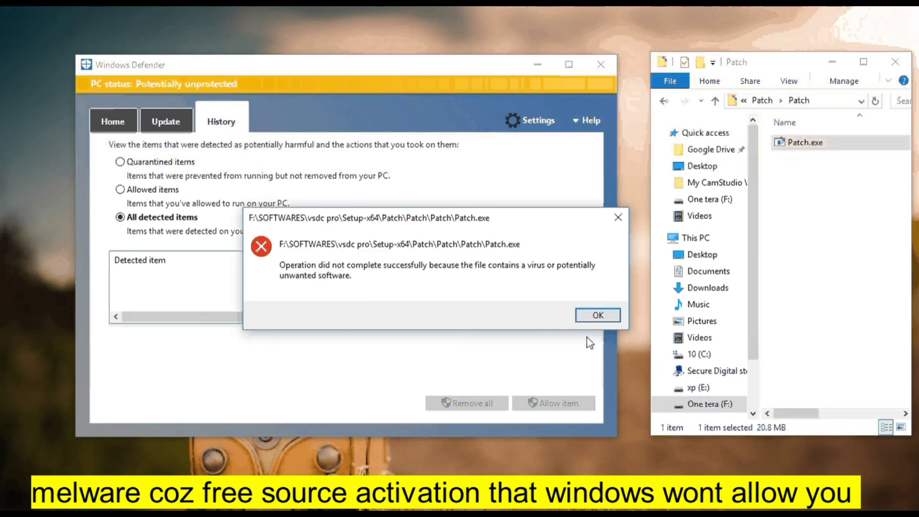
left_click(593, 313)
left_click(538, 172)
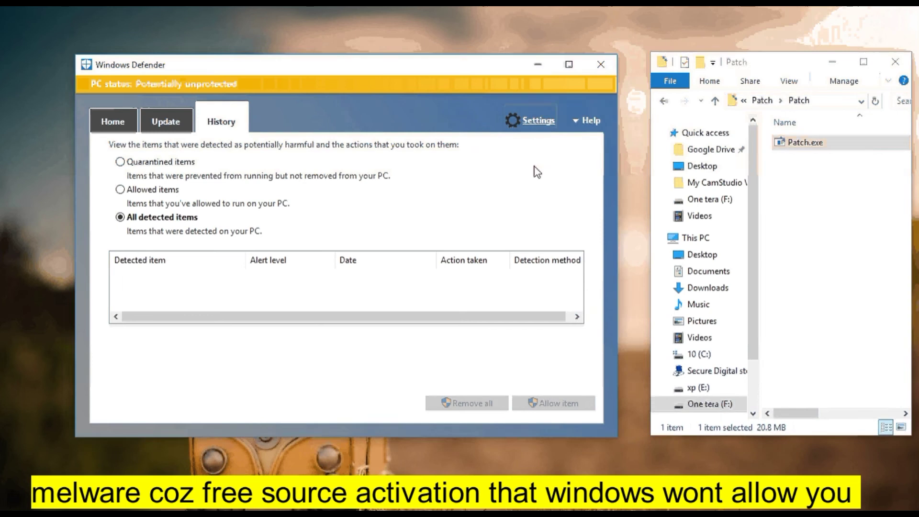
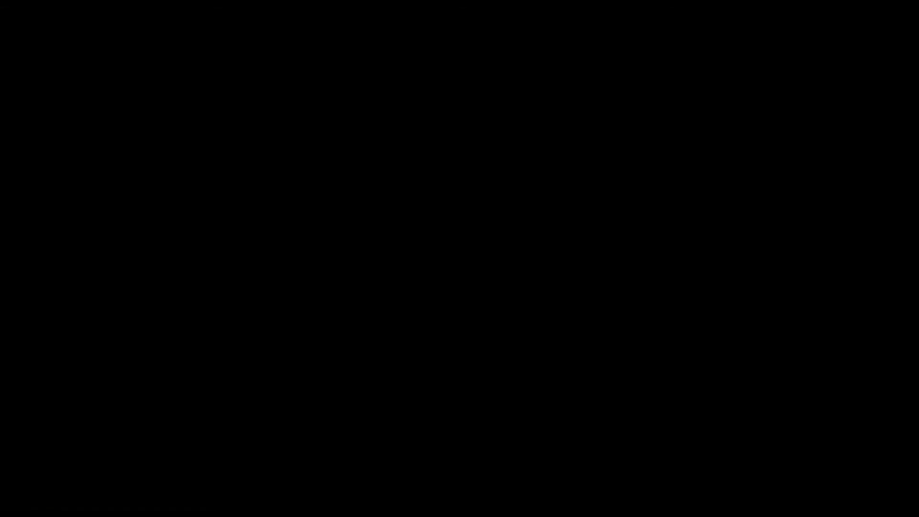
Install the patch into C:\Program Files\FlashIntegro\VideoEditor and close Windows Defender
left_click(415, 377)
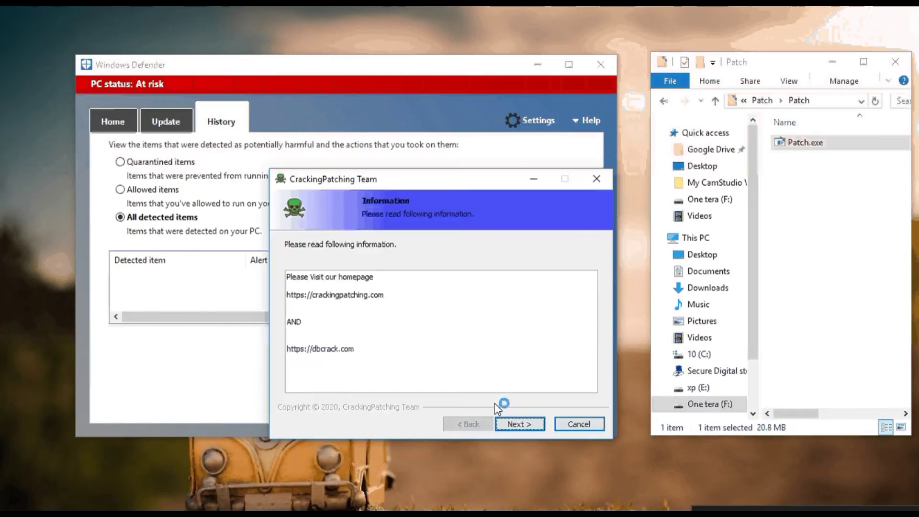
left_click(517, 424)
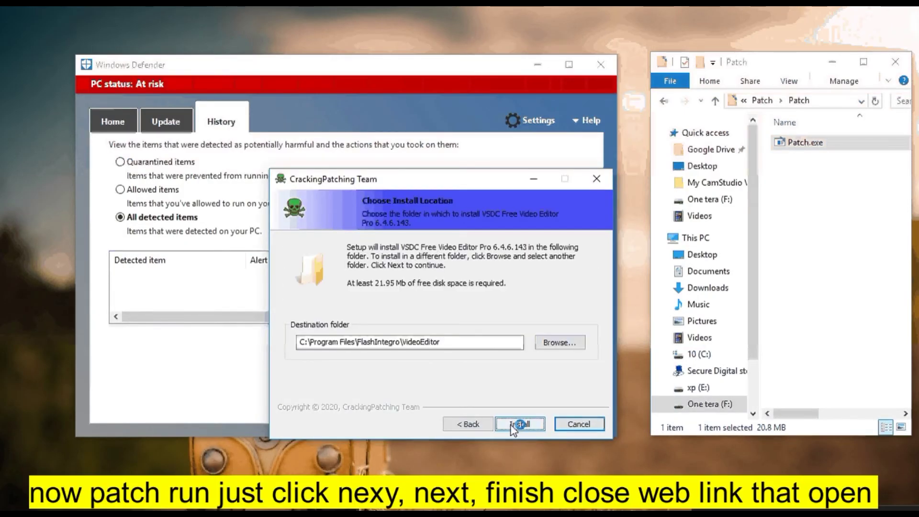
left_click(519, 425)
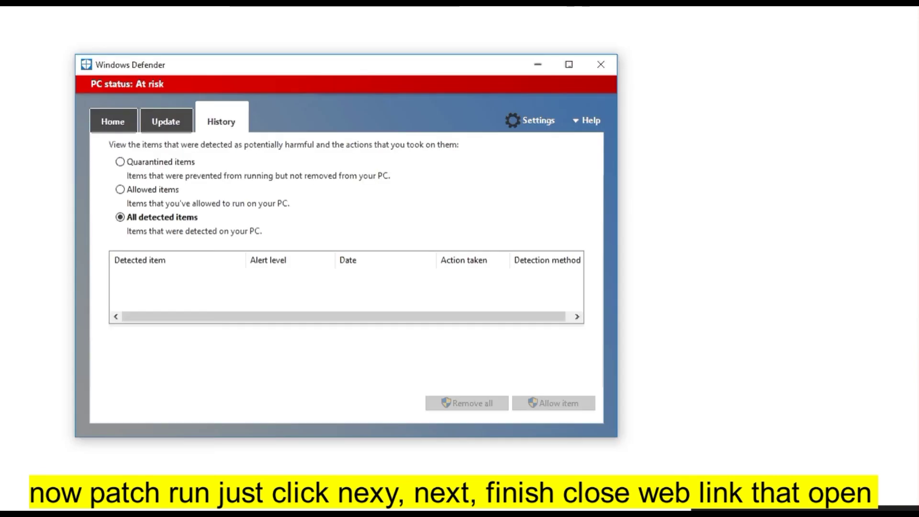
left_click(601, 69)
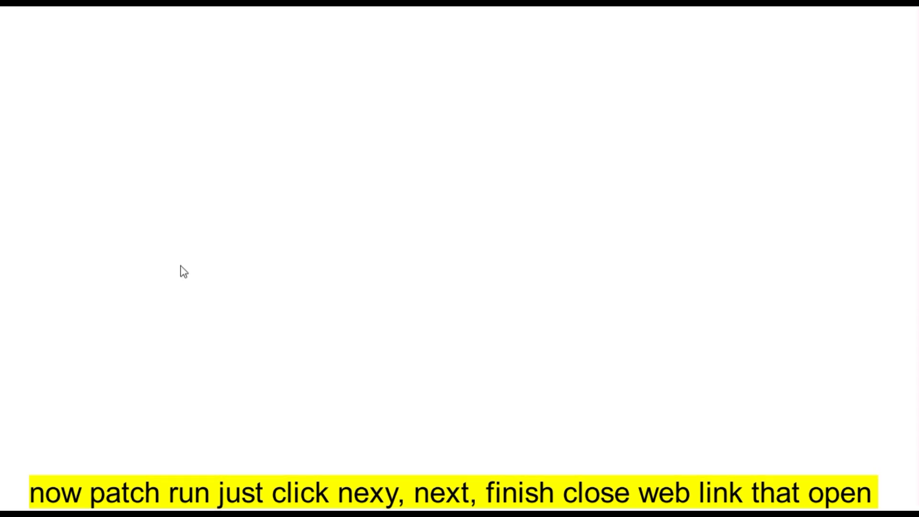
Close the web page opened by the patch and finish its setup wizard
right_click(180, 264)
key("Escape")
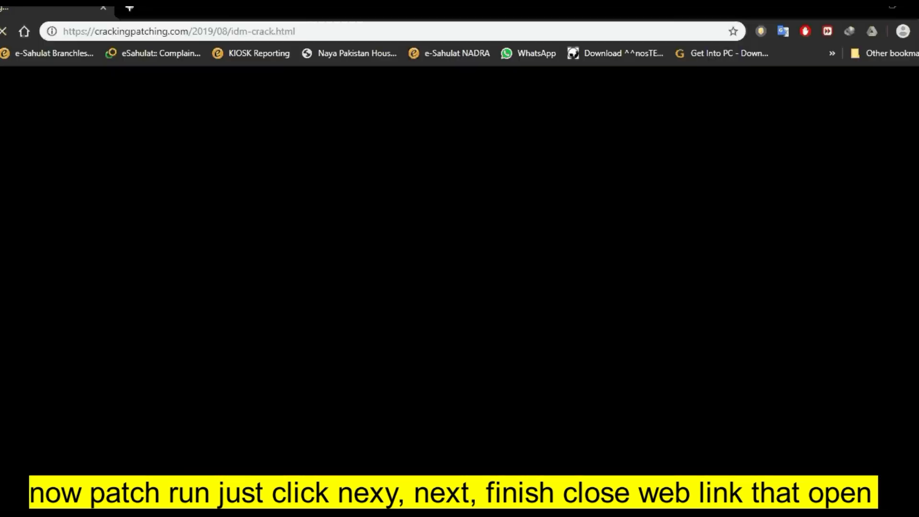
right_click(301, 379)
left_click(885, 68)
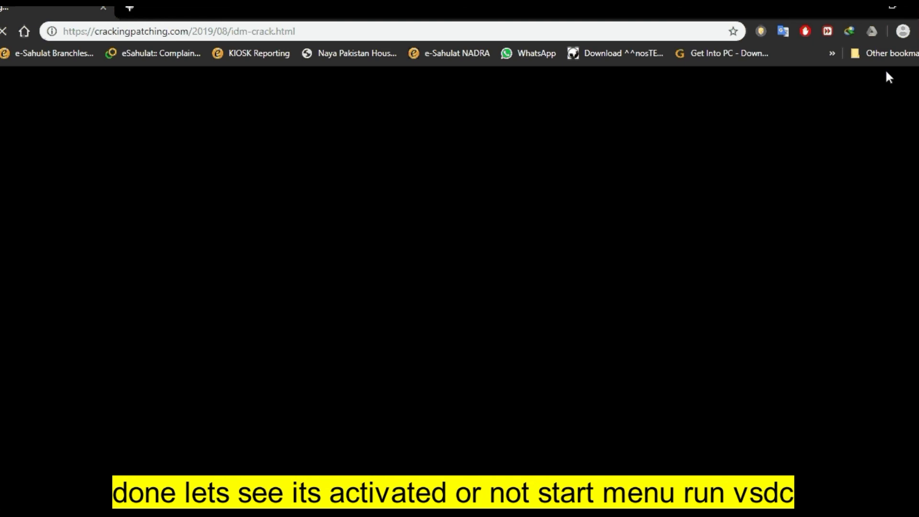
left_click(915, 11)
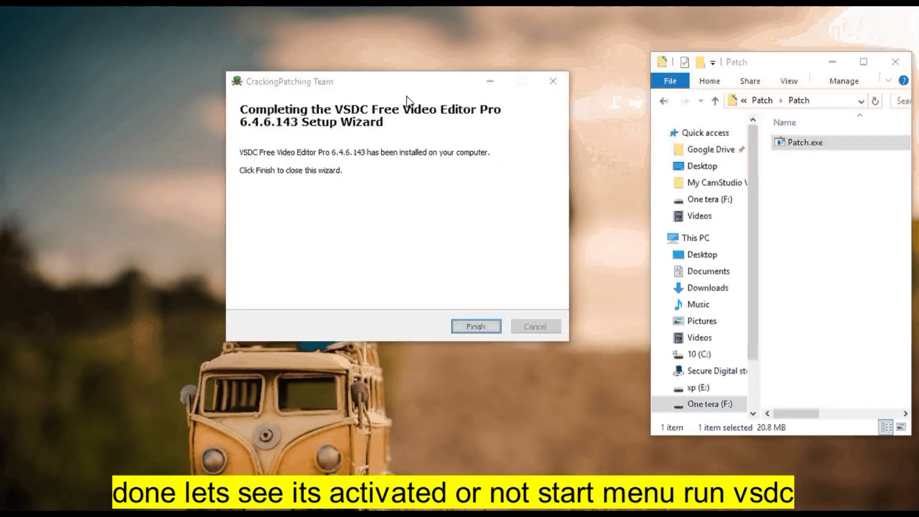
left_click(476, 326)
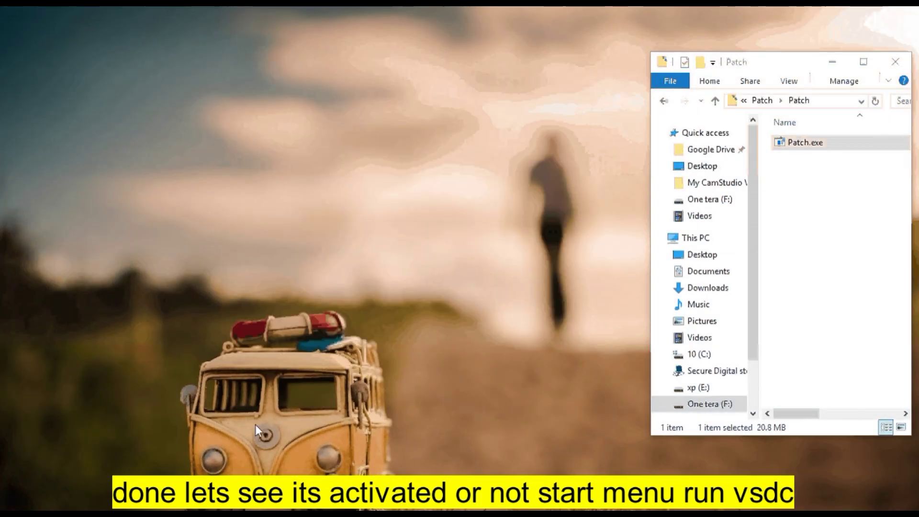
Search Windows for vsdc, retry with the shorter term vs, and dismiss the search
left_click(104, 476)
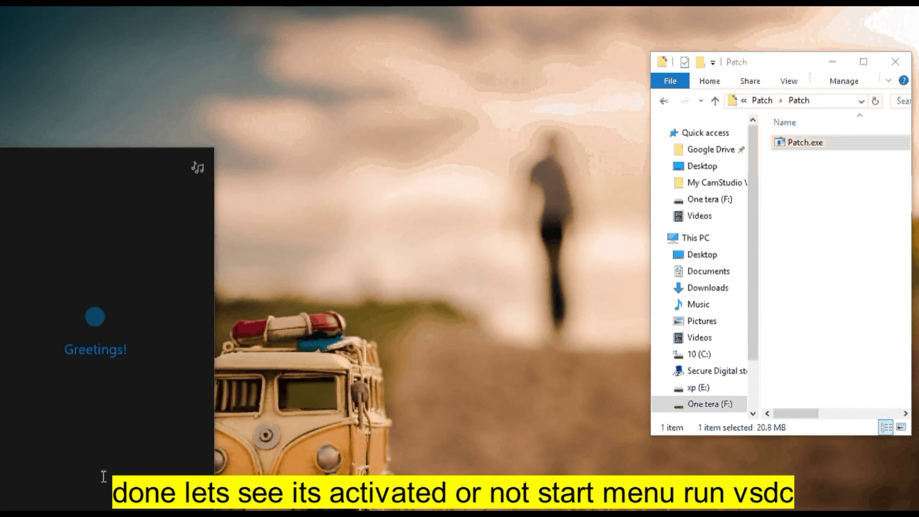
type("vs")
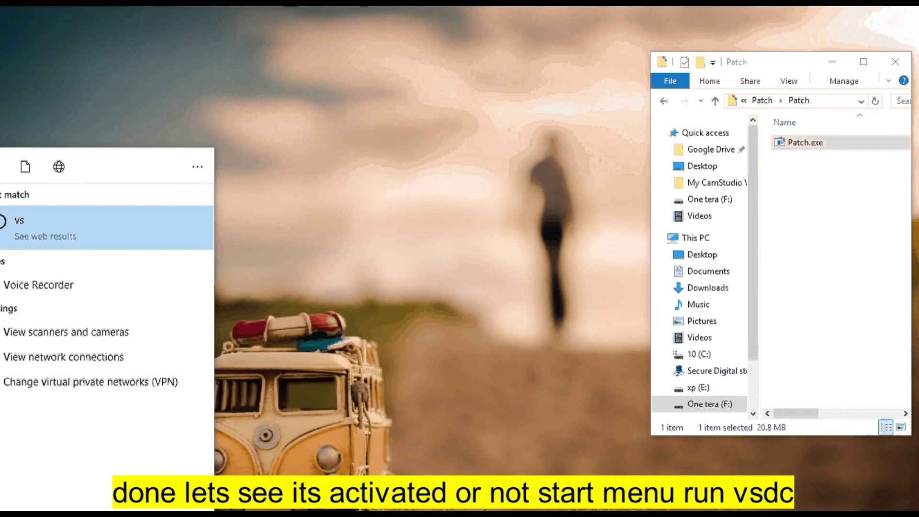
type("d")
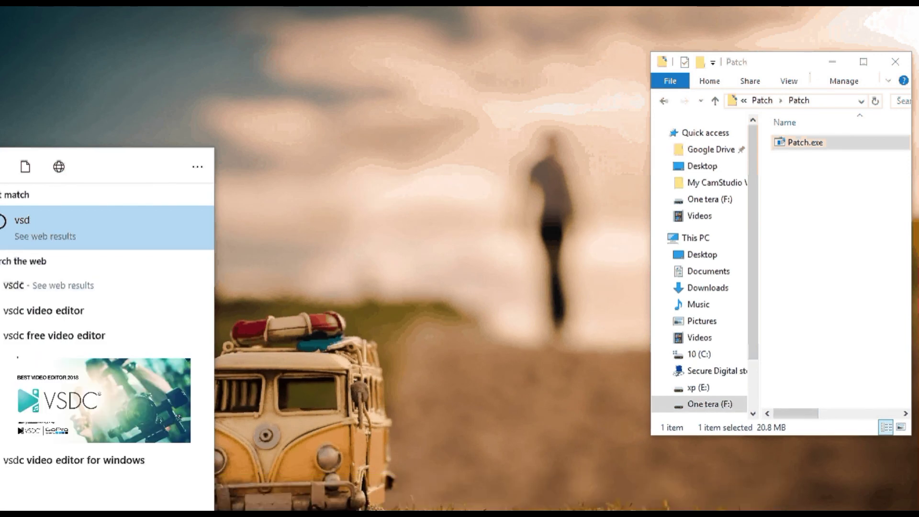
type("c")
key("BackSpace")
key("BackSpace")
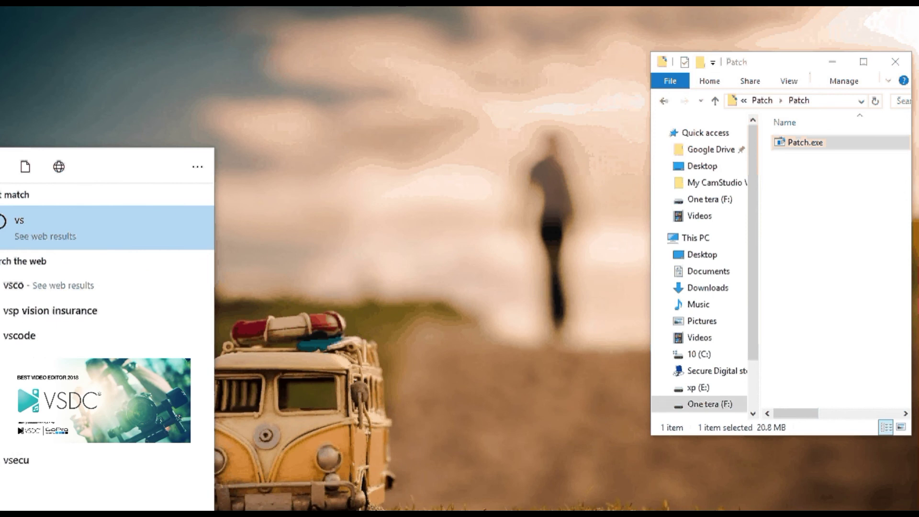
key("BackSpace")
key("BackSpace")
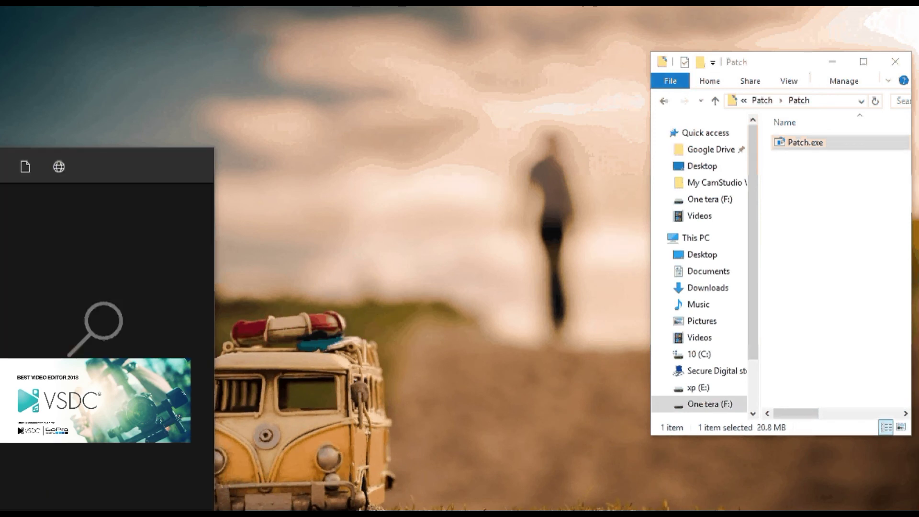
type("v")
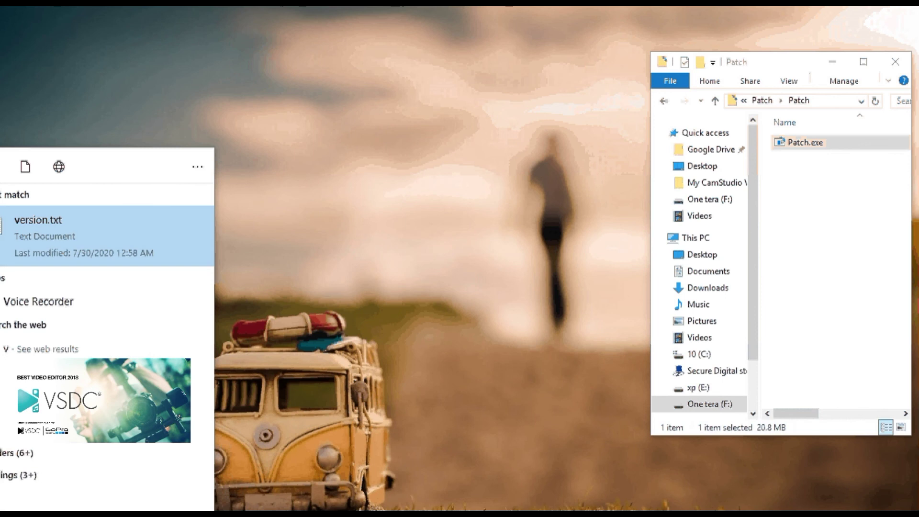
type("s")
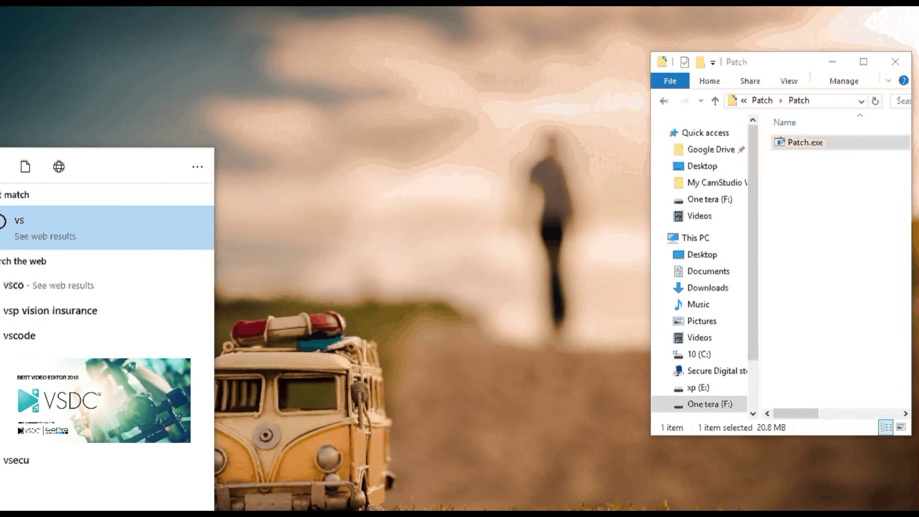
left_click(353, 142)
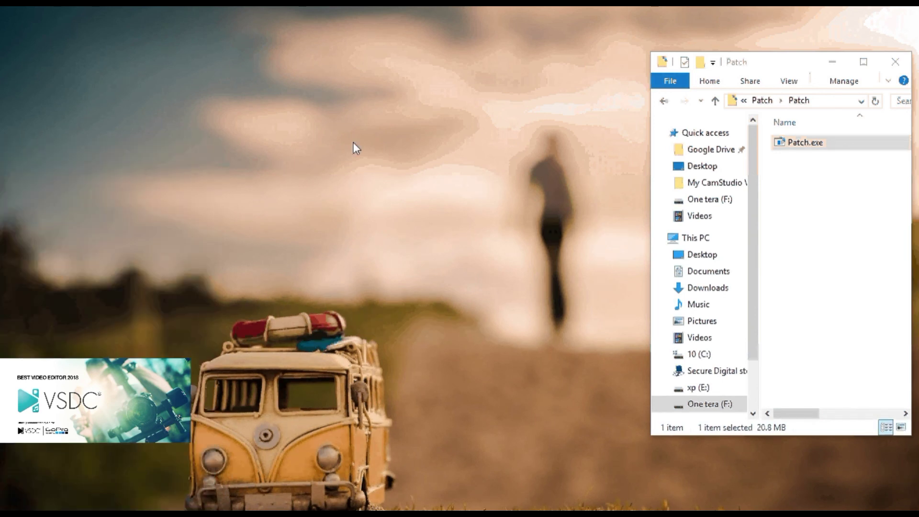
Open the Program Files folder on the C: drive in a wider, repositioned window and look through its subfolders
left_click(708, 355)
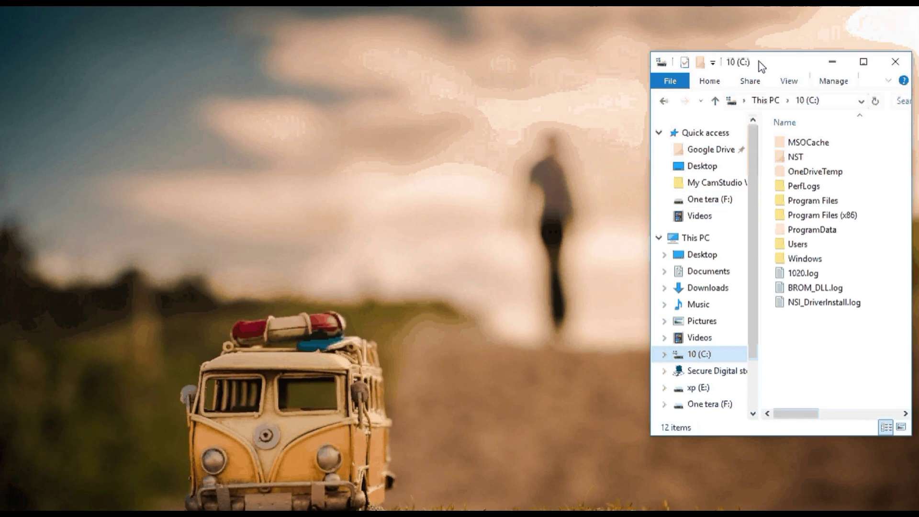
left_click_drag(761, 66, 448, 81)
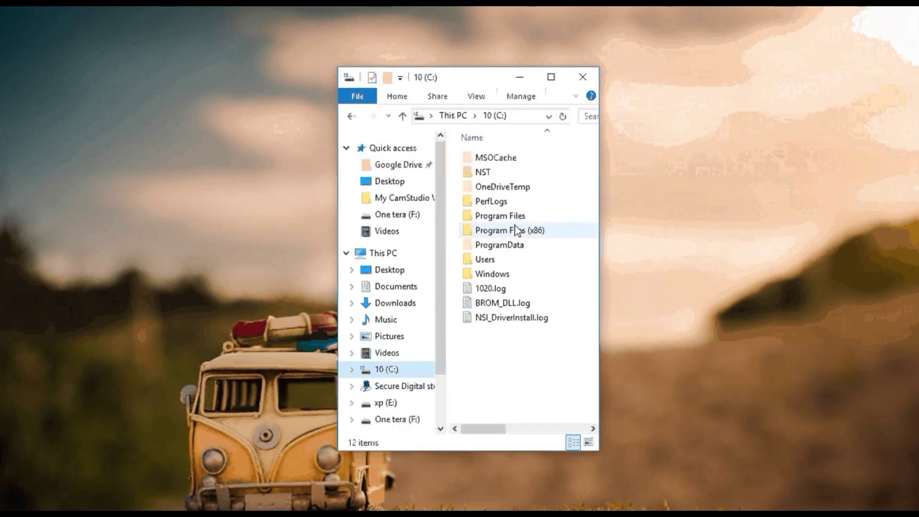
left_click(508, 216)
double_click(508, 216)
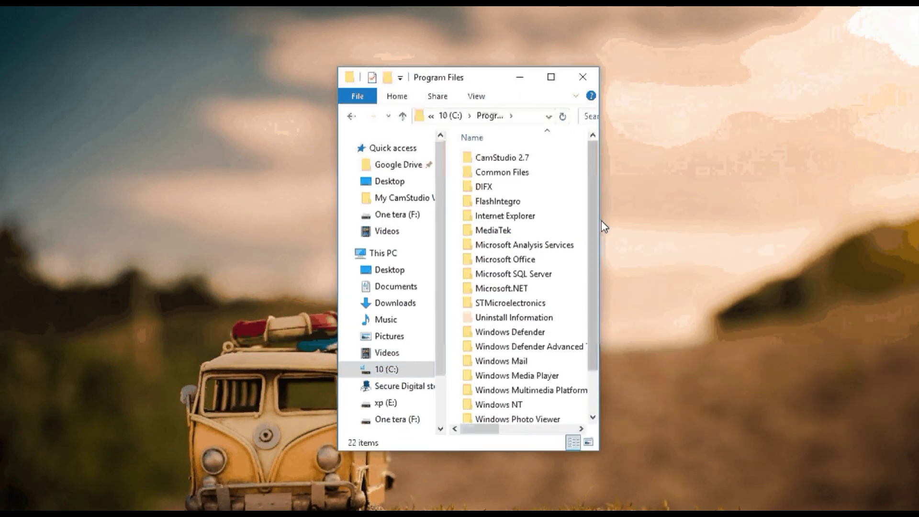
left_click_drag(601, 222, 820, 229)
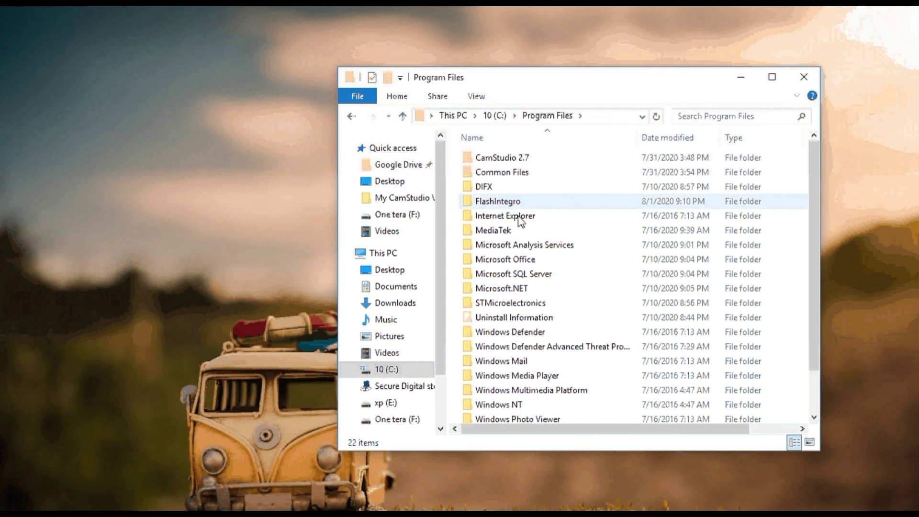
scroll(521, 221, "down", 1)
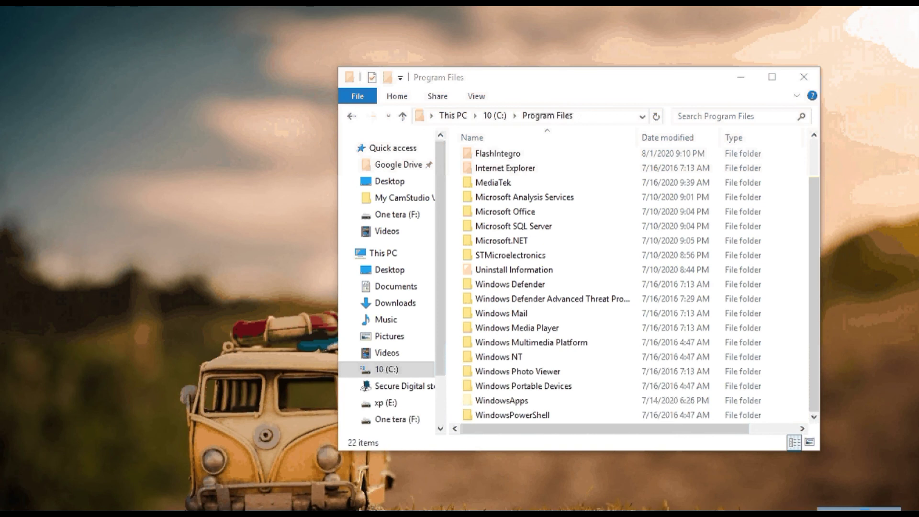
Close the Program Files window and refresh the desktop
left_click(804, 79)
right_click(235, 304)
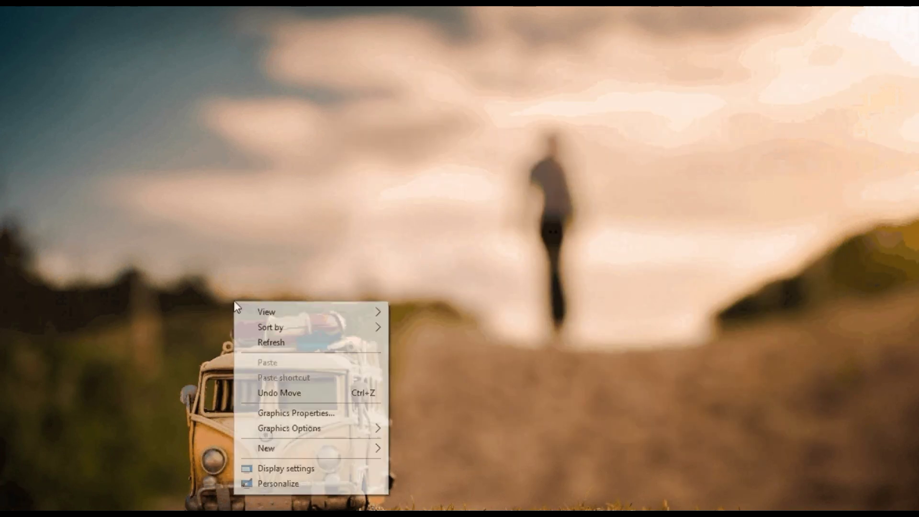
left_click(260, 346)
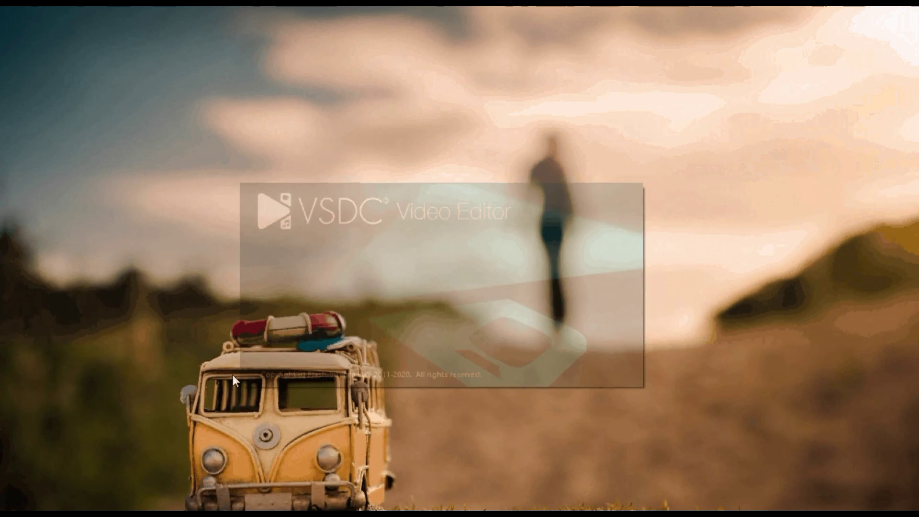